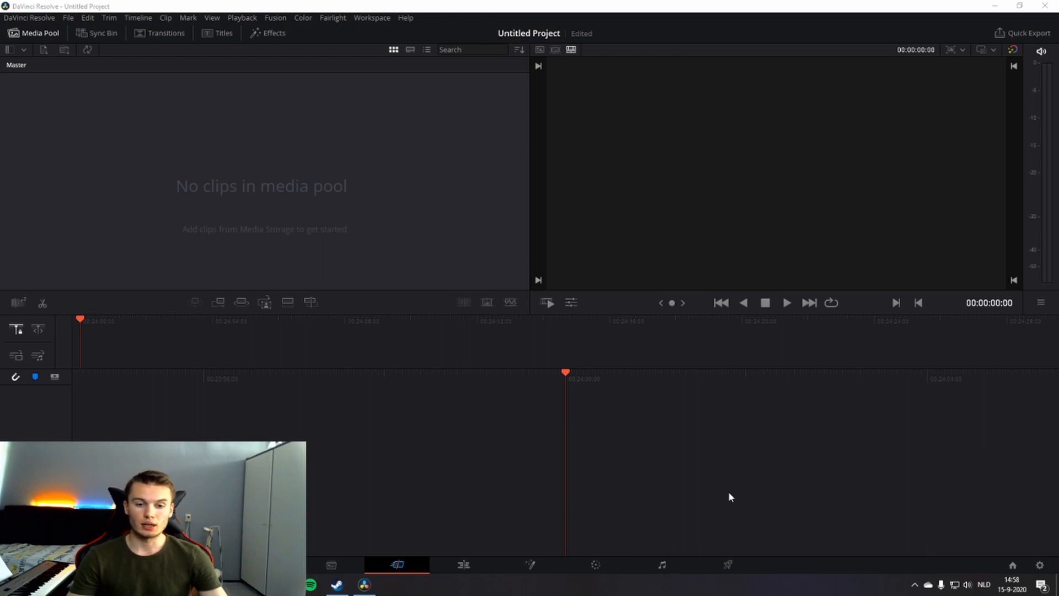
click(463, 565)
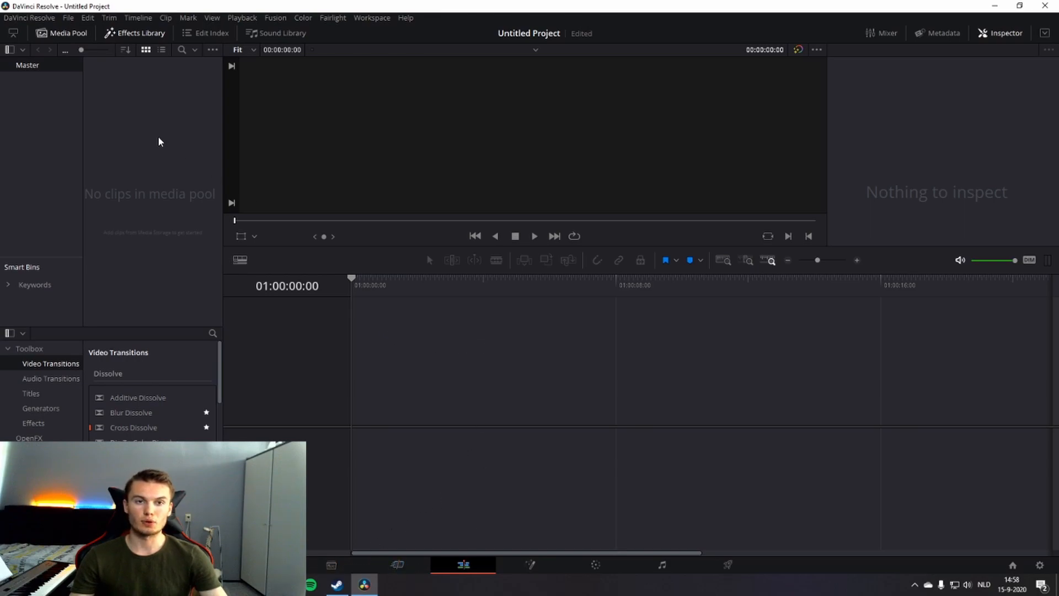
click(69, 20)
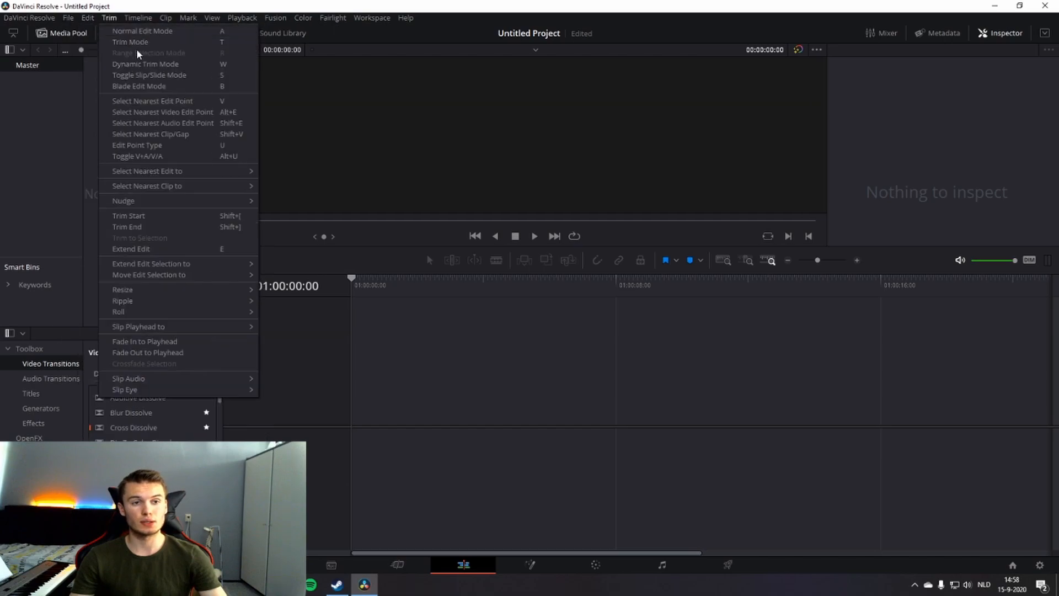
mouse_move(102, 121)
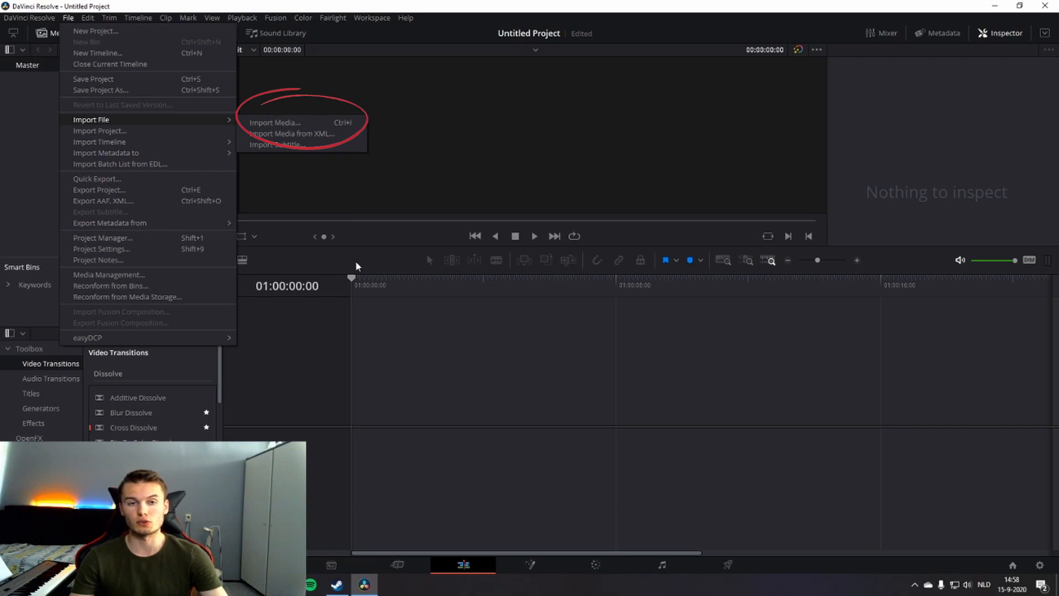
click(388, 256)
key(ctrl+i)
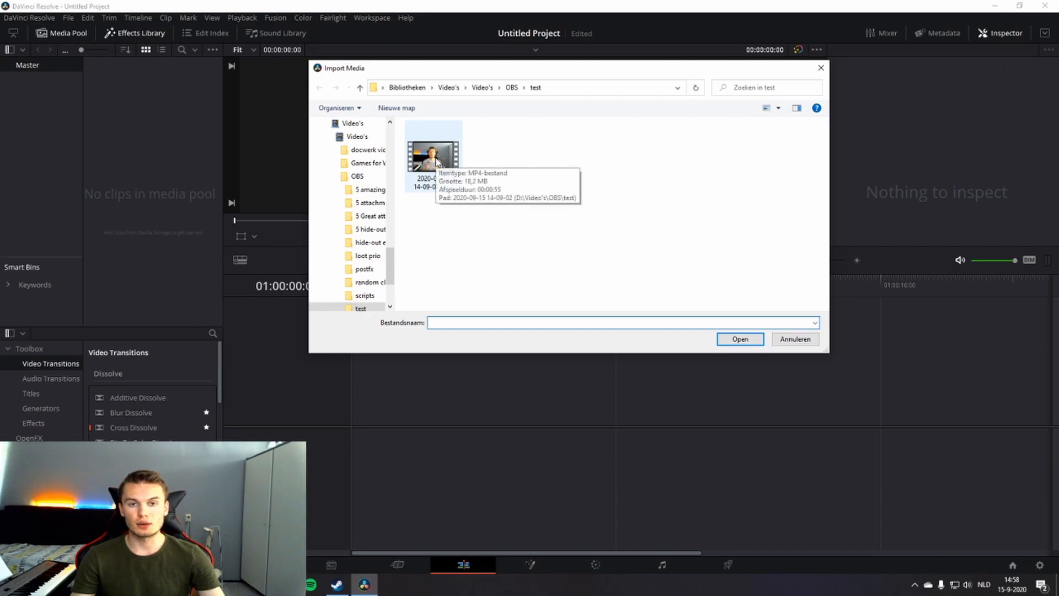
double_click(436, 161)
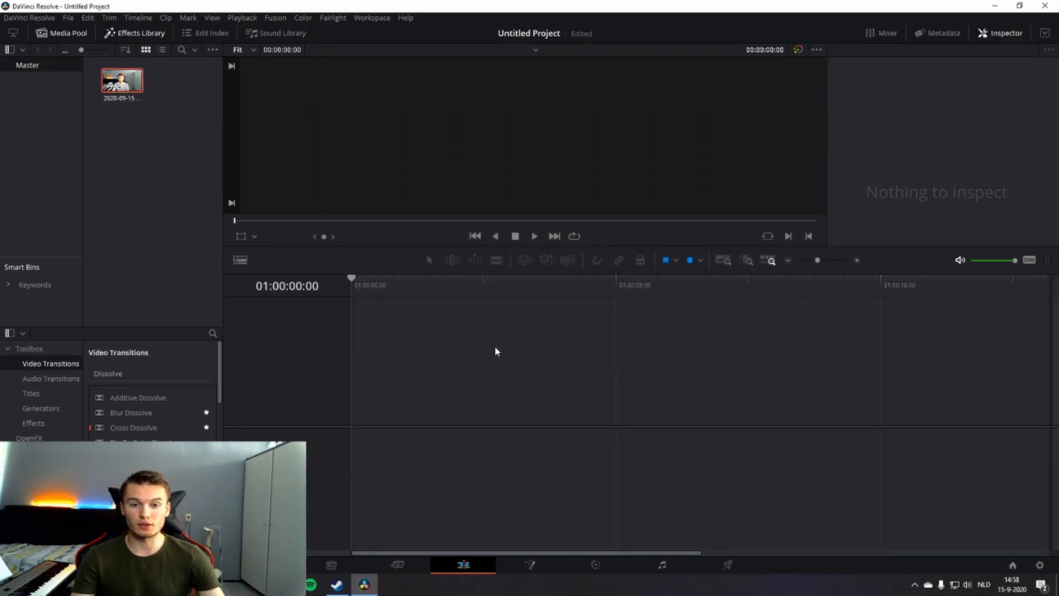
drag(121, 82, 353, 419)
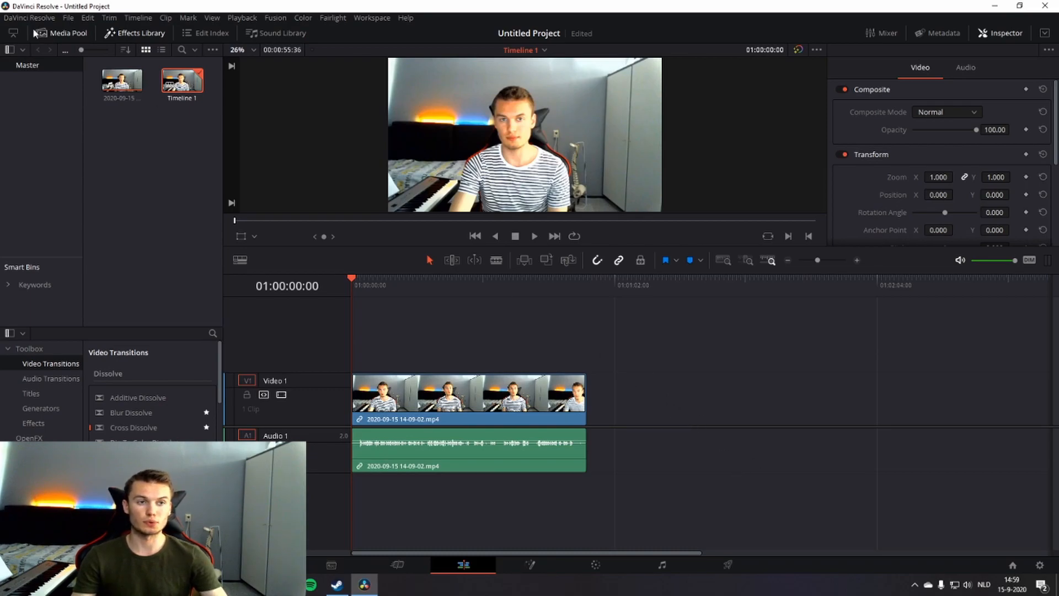
Review the keyboard shortcuts assigned to the Edit commands in Keyboard Customization and close it
click(45, 18)
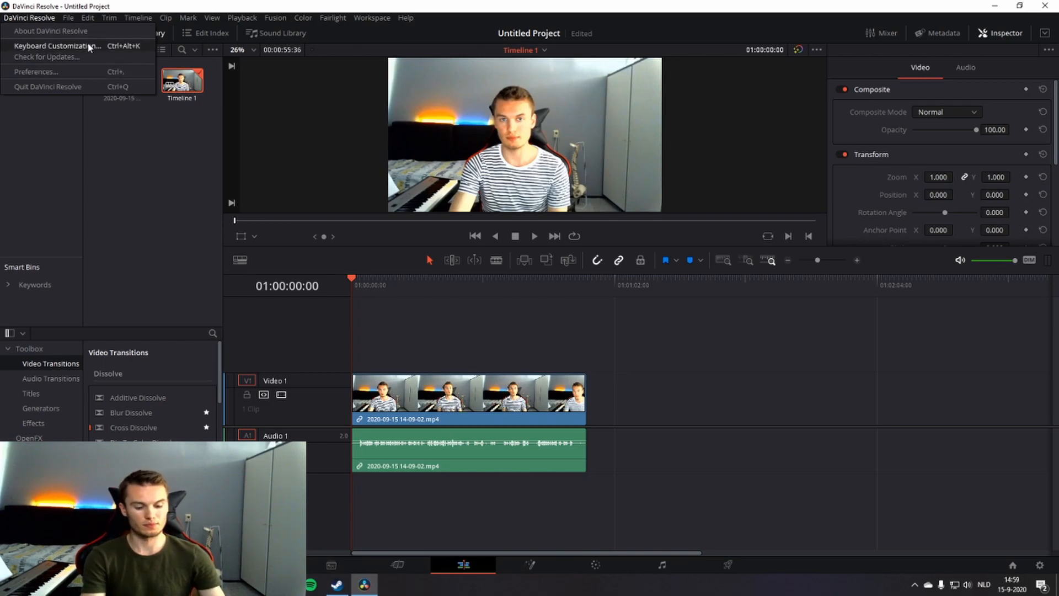
click(462, 325)
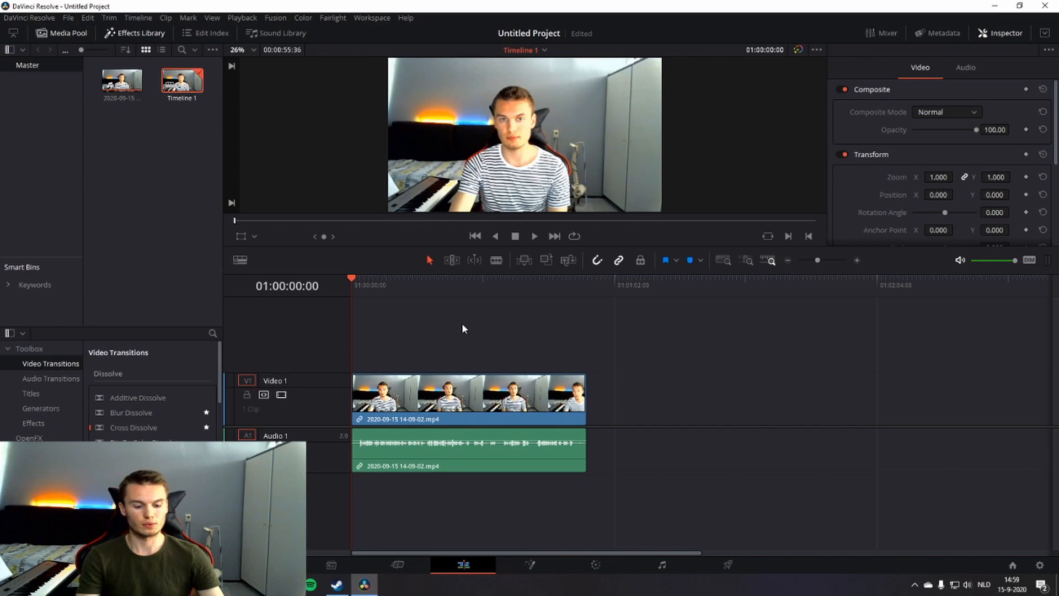
key(ctrl+alt+k)
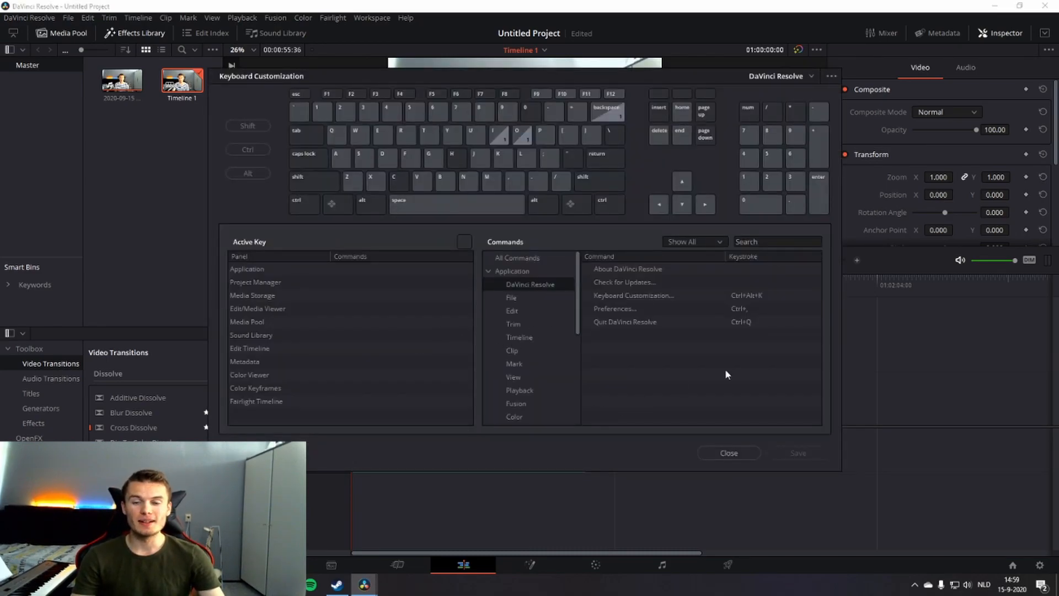
click(516, 310)
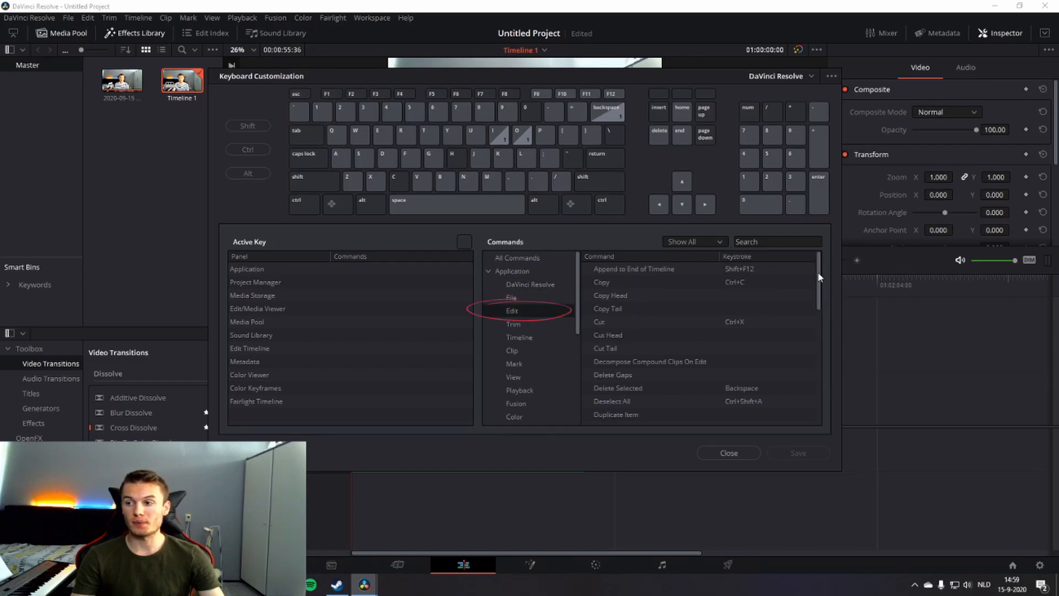
drag(819, 277, 820, 284)
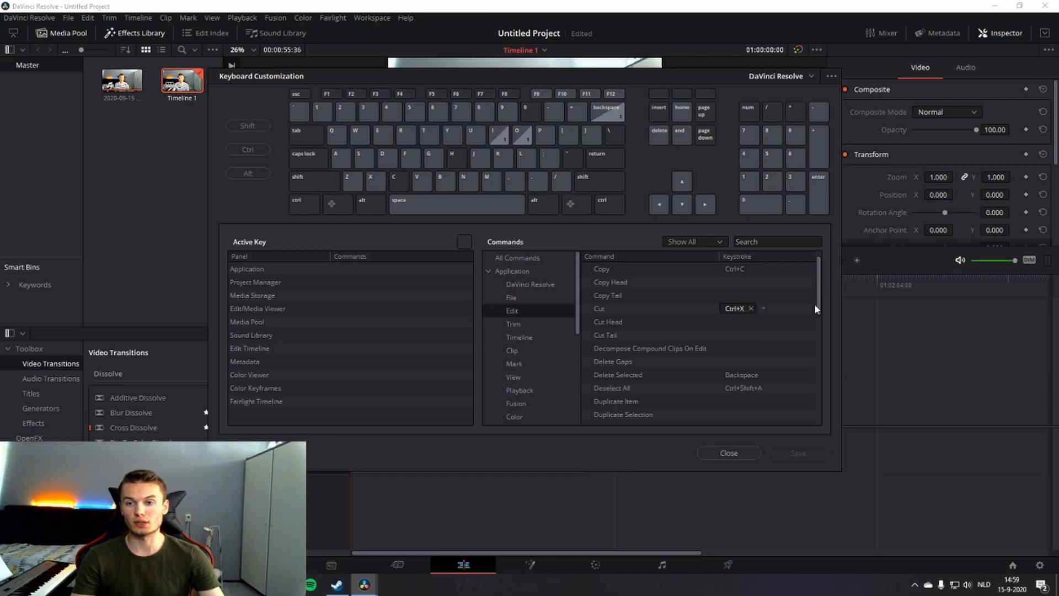
drag(819, 302, 815, 419)
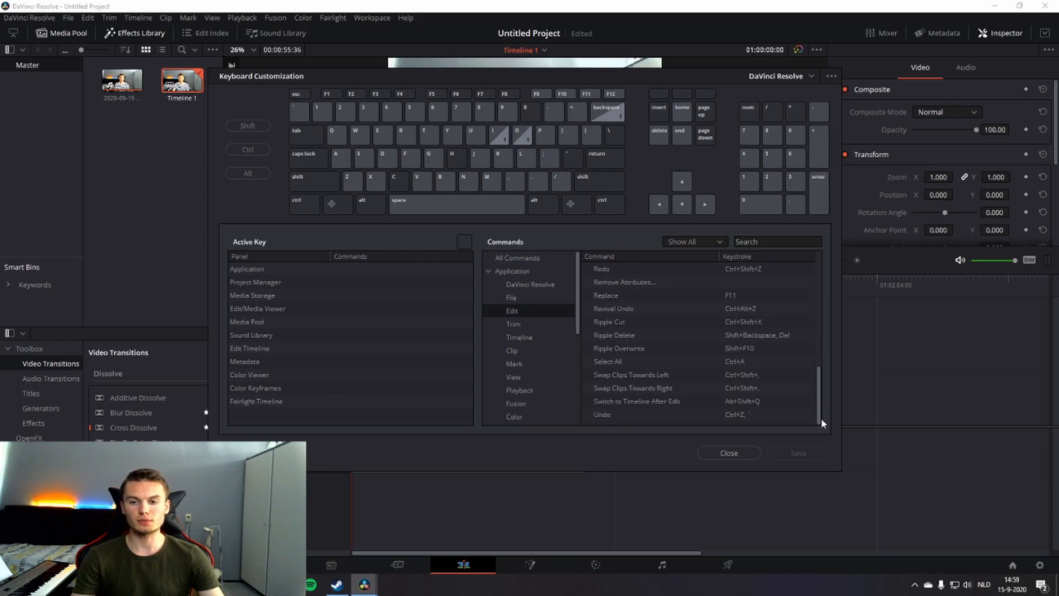
mouse_move(813, 411)
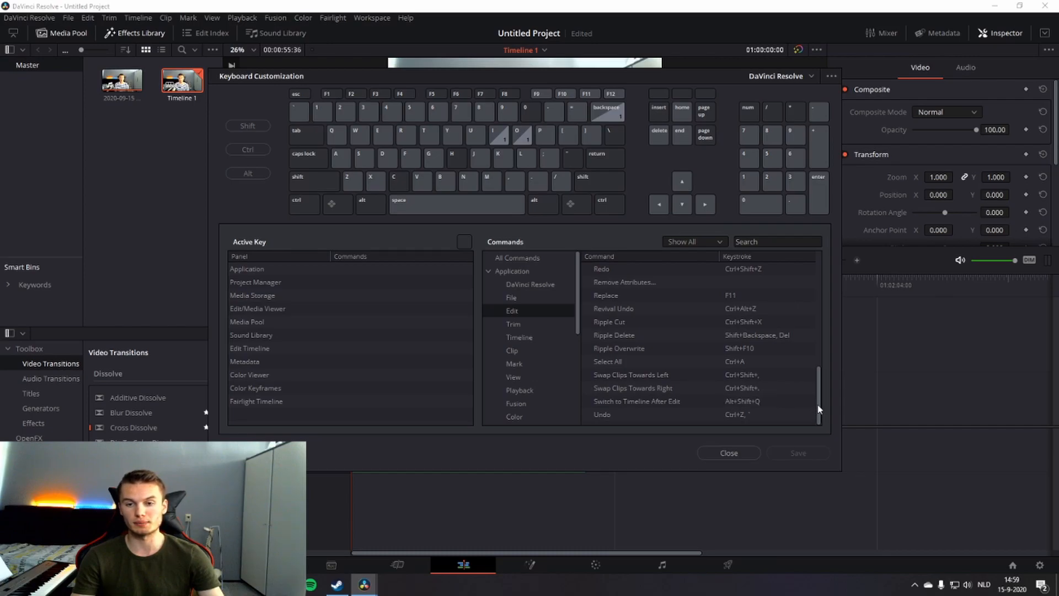
drag(820, 401, 822, 294)
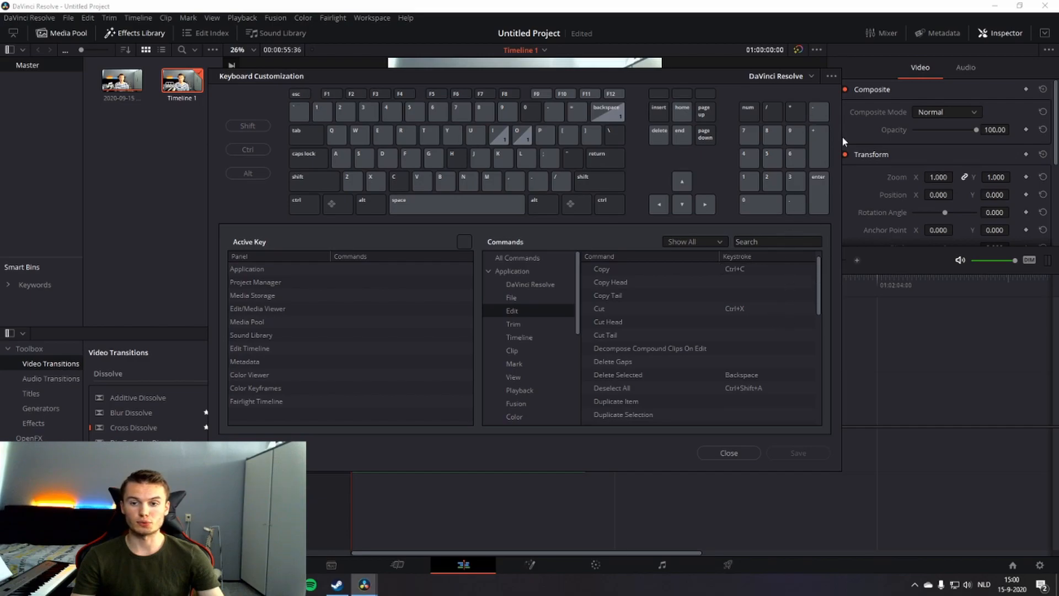
click(744, 451)
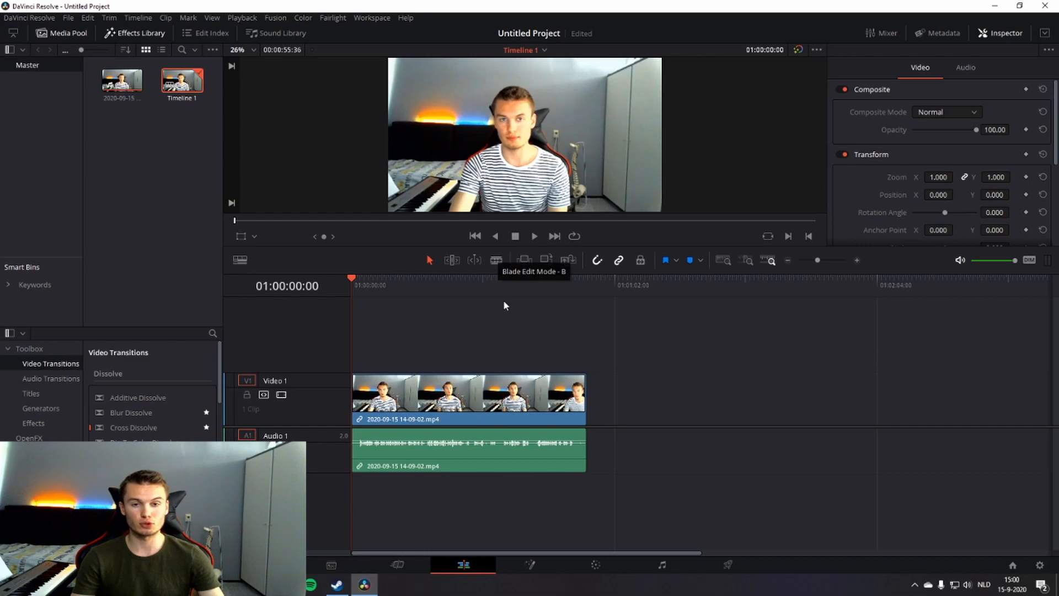
Split the timeline clip with the blade at its middle and at about three quarters, and undo both cuts
key(b)
click(473, 398)
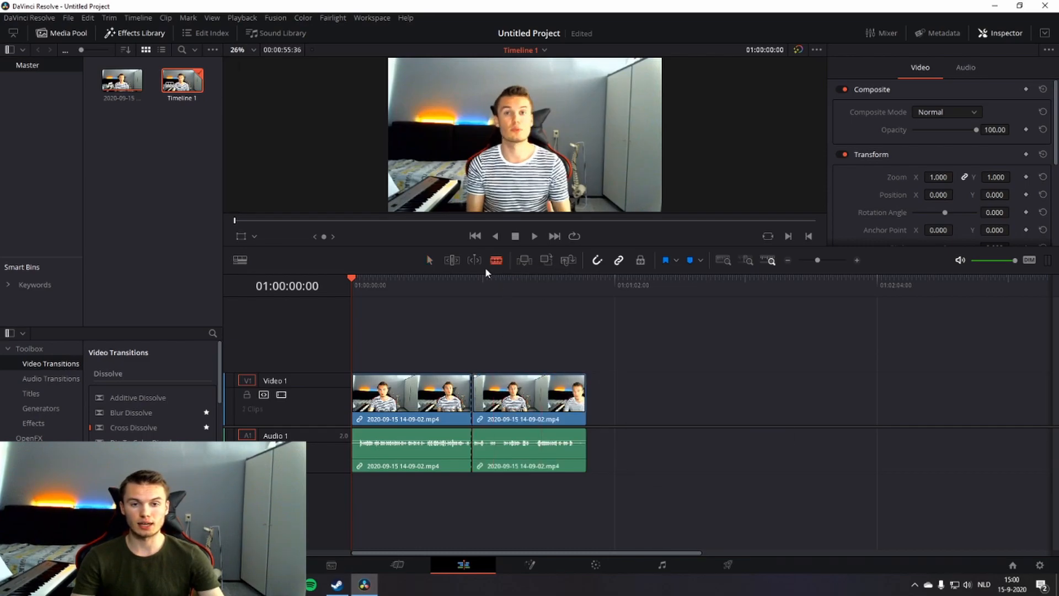
click(530, 396)
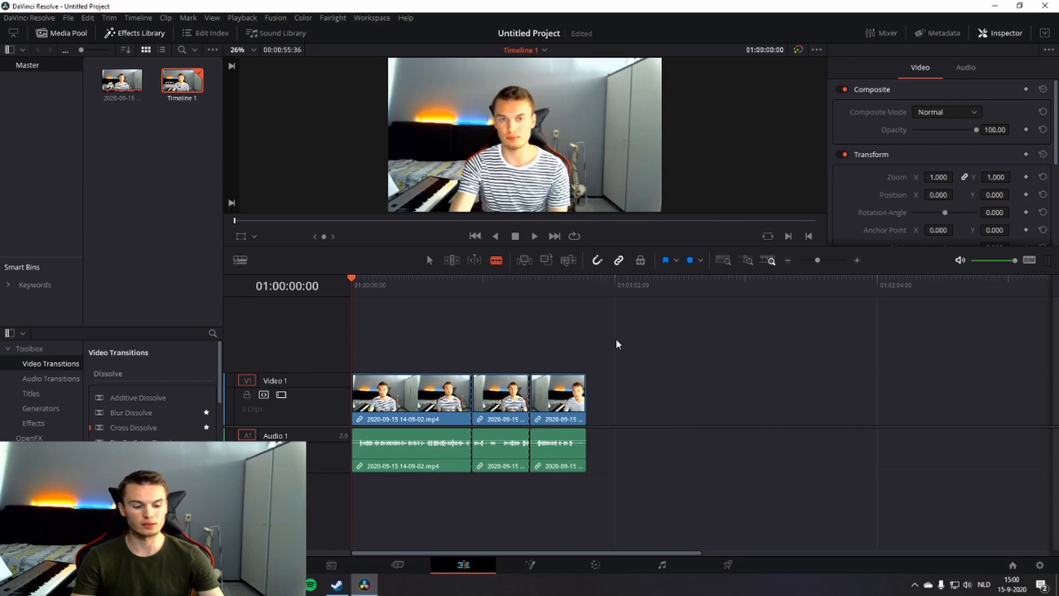
key(ctrl+z)
key(ctrl+z)
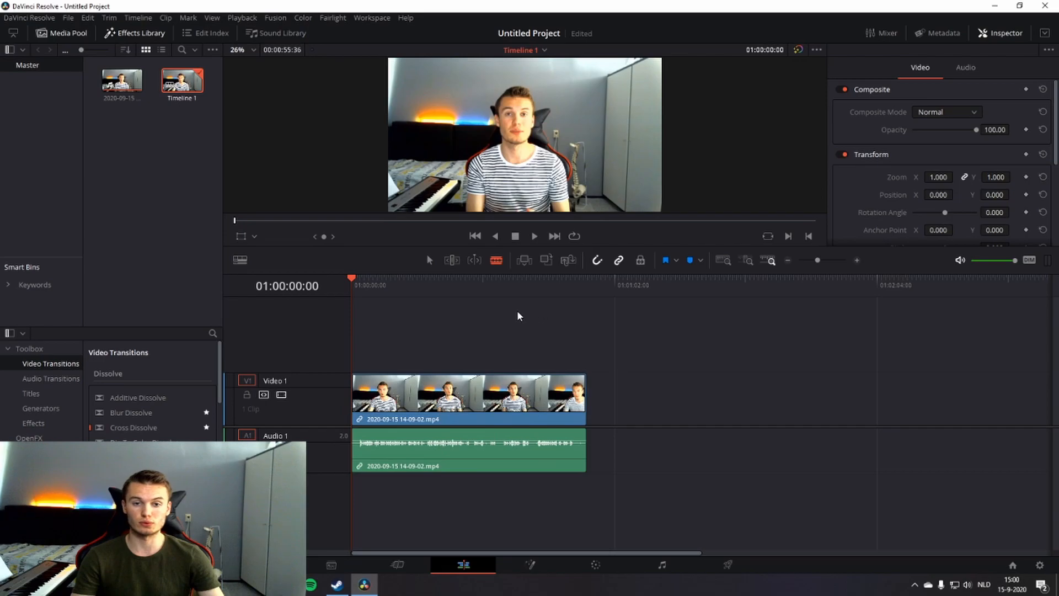
Split the clip at its middle, divide its second half with another blade cut, and select the last piece
click(470, 396)
click(495, 409)
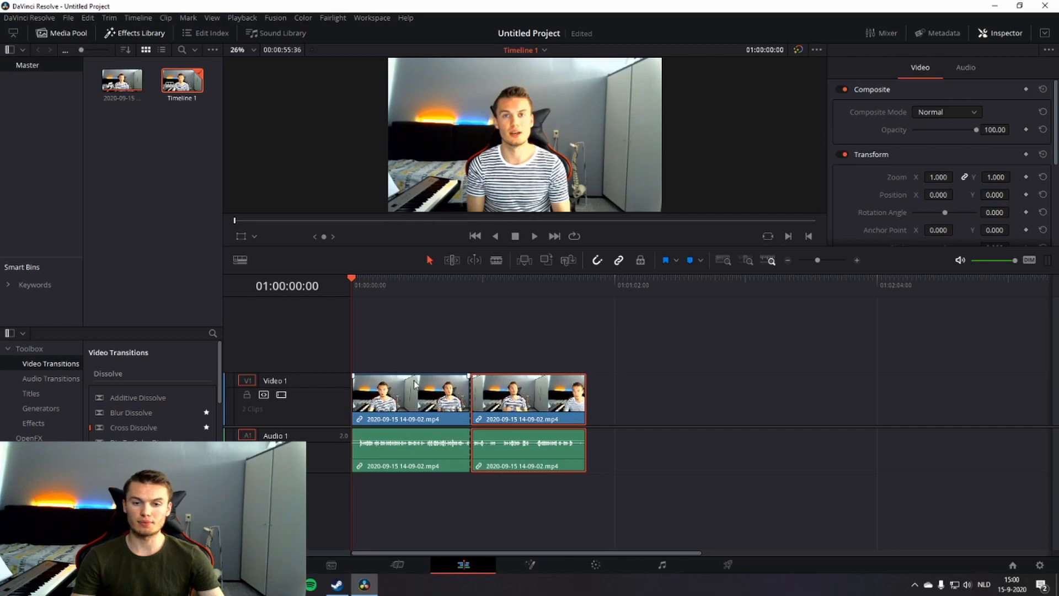
click(465, 386)
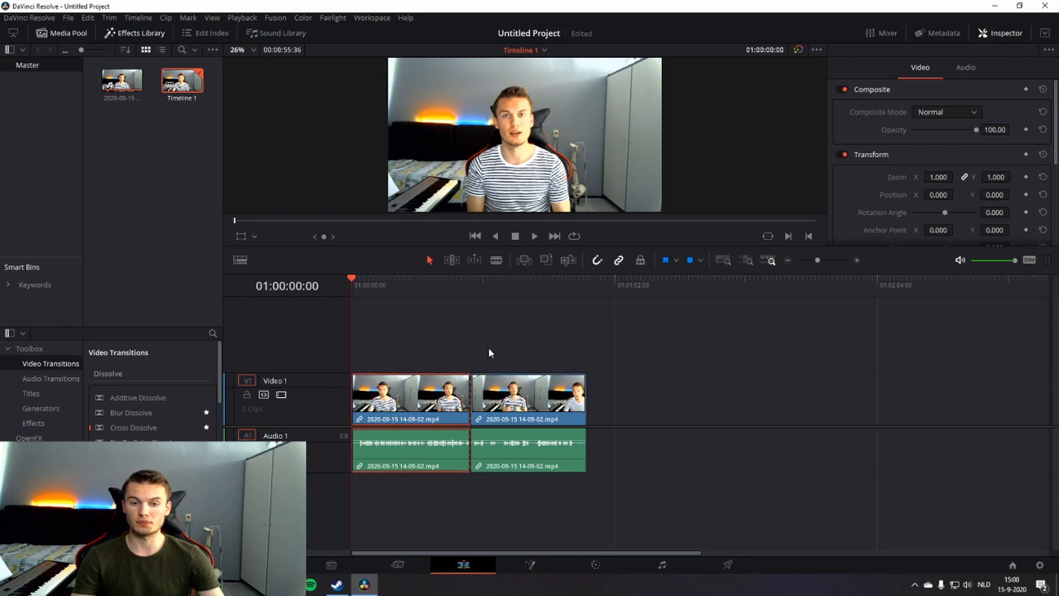
mouse_move(528, 408)
mouse_down()
mouse_move(805, 410)
mouse_move(528, 409)
mouse_up()
key(b)
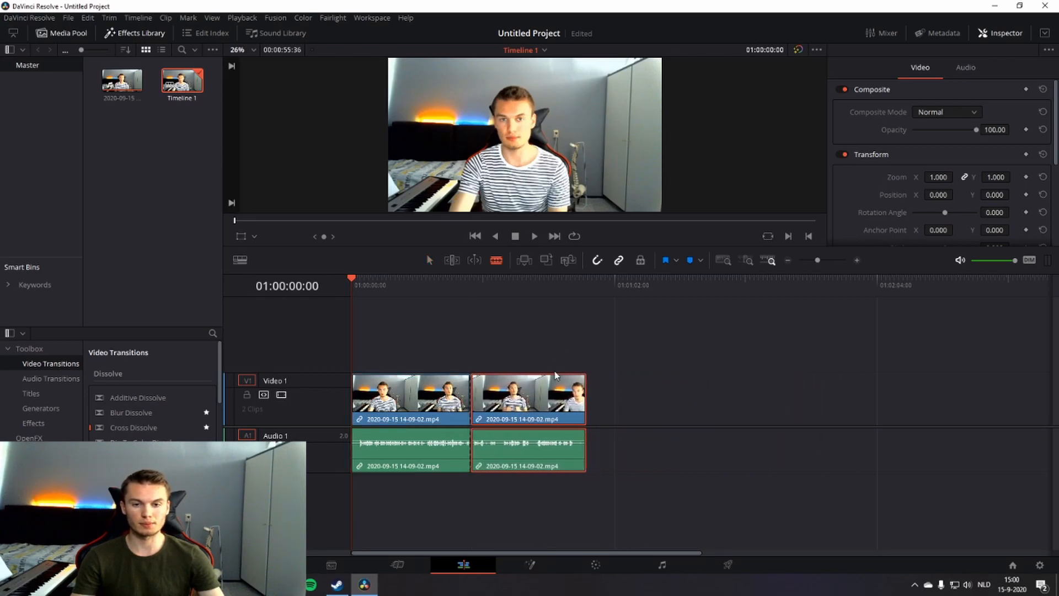
click(540, 400)
key(a)
click(564, 401)
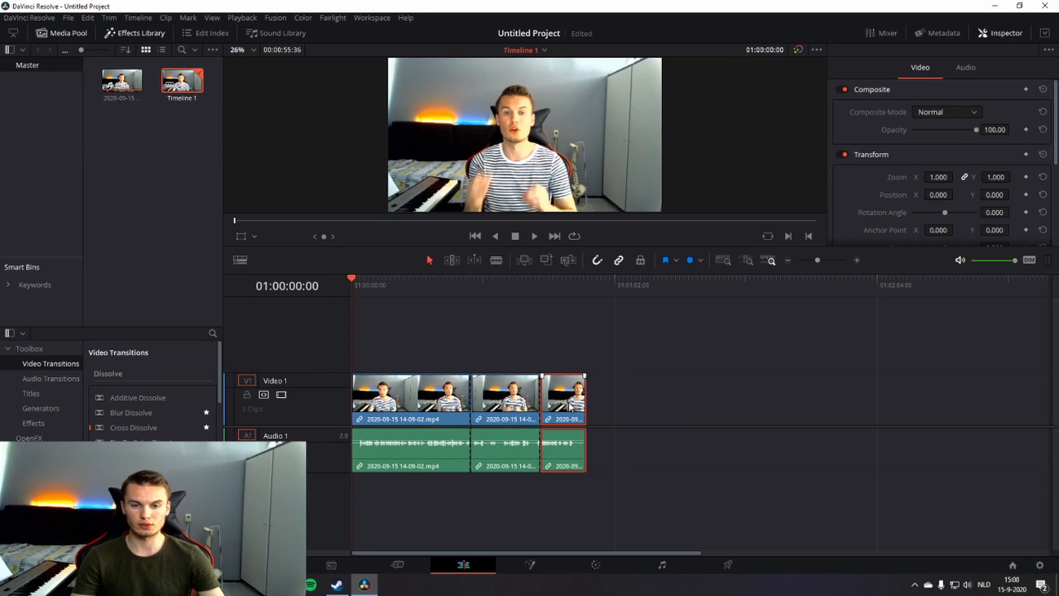
Move the last two clip pieces away and rejoin them behind the first piece in swapped order
drag(566, 406, 688, 407)
drag(509, 405, 815, 407)
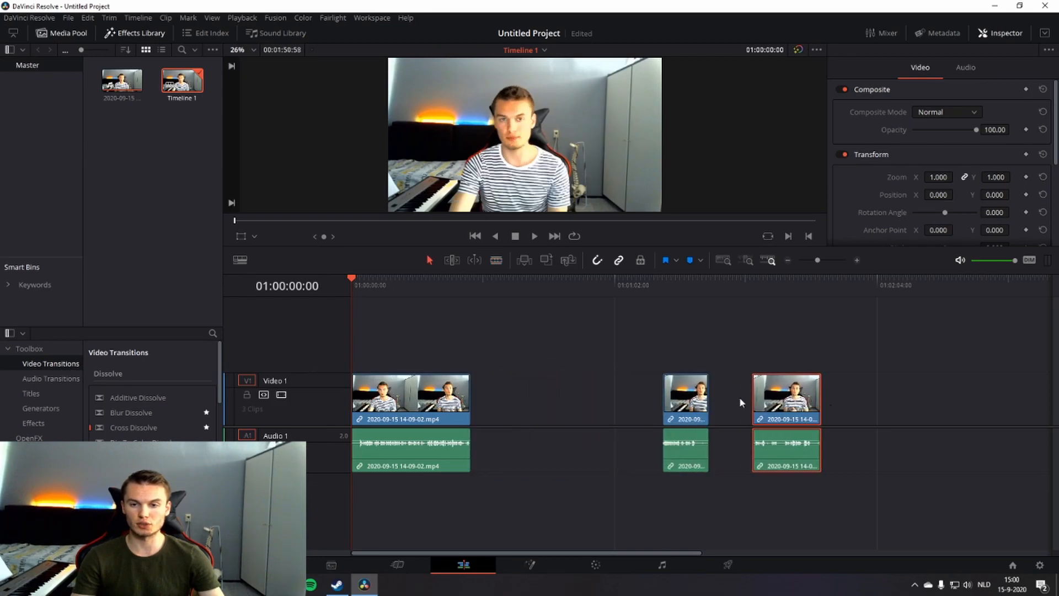
drag(689, 403, 497, 403)
drag(778, 411, 543, 411)
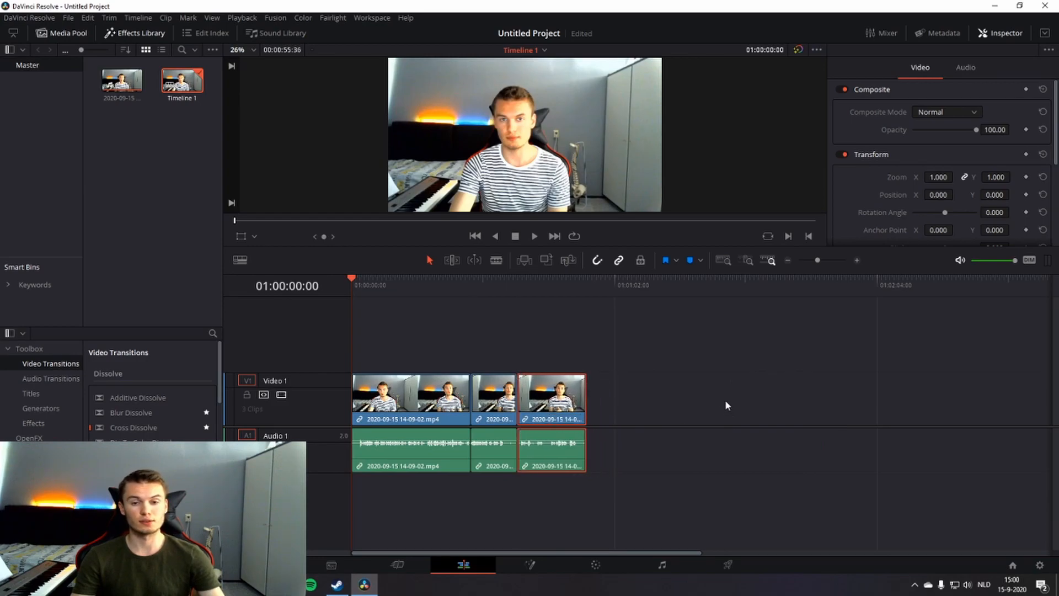
Undo the piece moves and blade cuts back to the single uncut clip
key(ctrl+z)
key(ctrl+z)
key(ctrl+z)
key(ctrl+z)
key(ctrl+z)
key(ctrl+z)
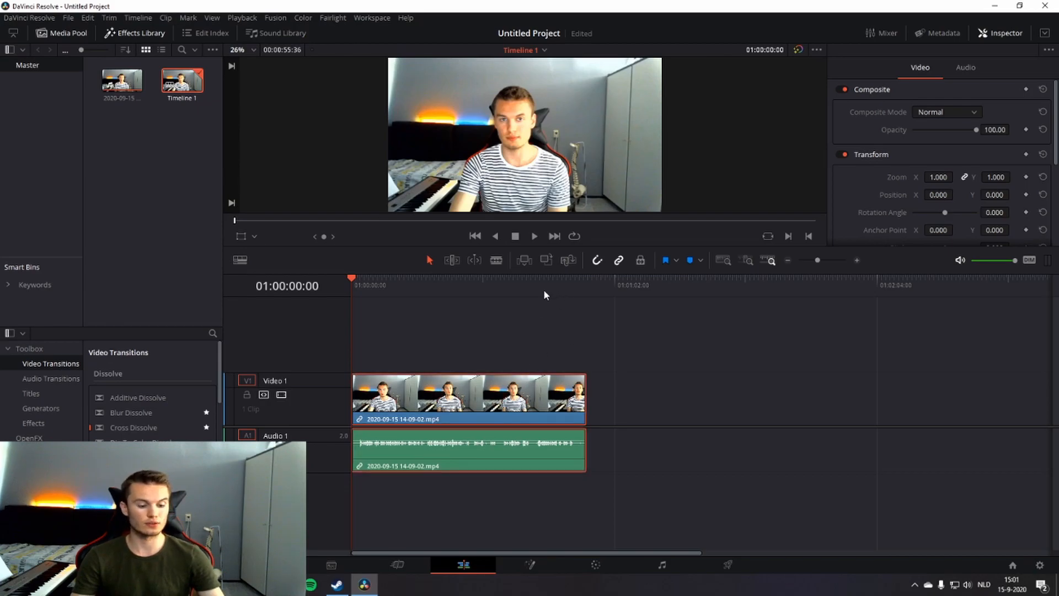
Cut the whole clip from the timeline and paste it back at the timeline's start
key(Delete)
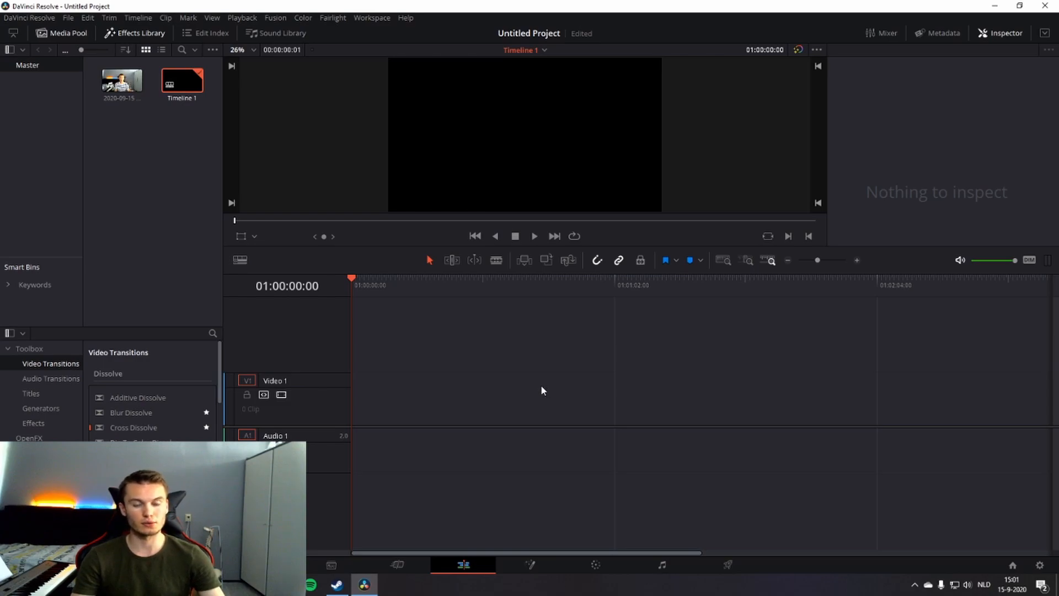
key(ctrl+v)
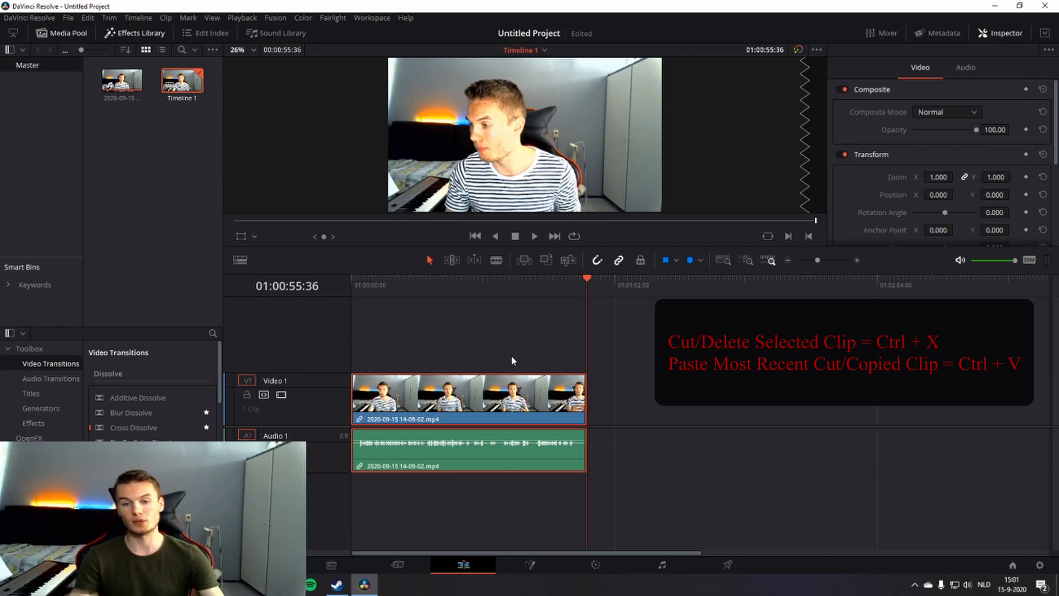
Paste two more copies of the clip end to end behind the first, and undo these extra pastes
key(ctrl+v)
key(ctrl+v)
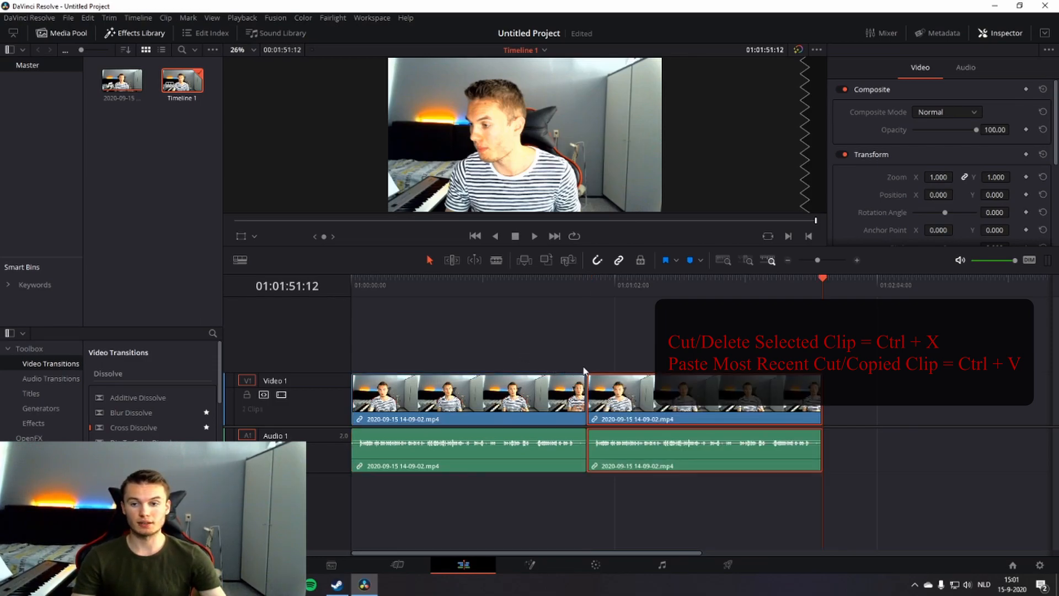
key(ctrl+v)
key(ctrl+z)
key(ctrl+z)
key(ctrl+z)
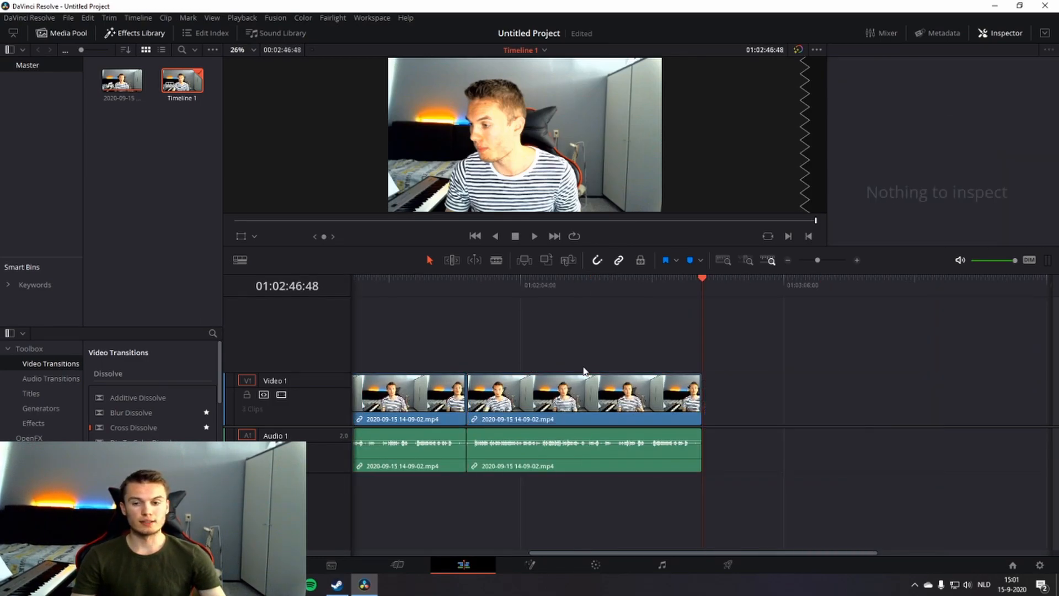
Copy the selected timeline clip, paste a duplicate directly behind it, and undo the paste
click(495, 387)
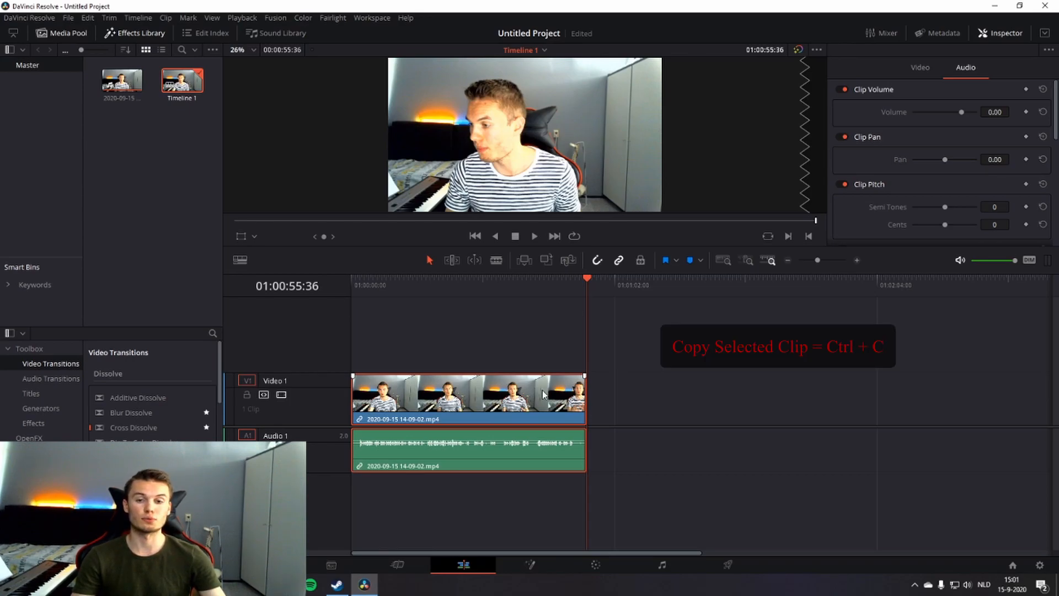
key(ctrl+v)
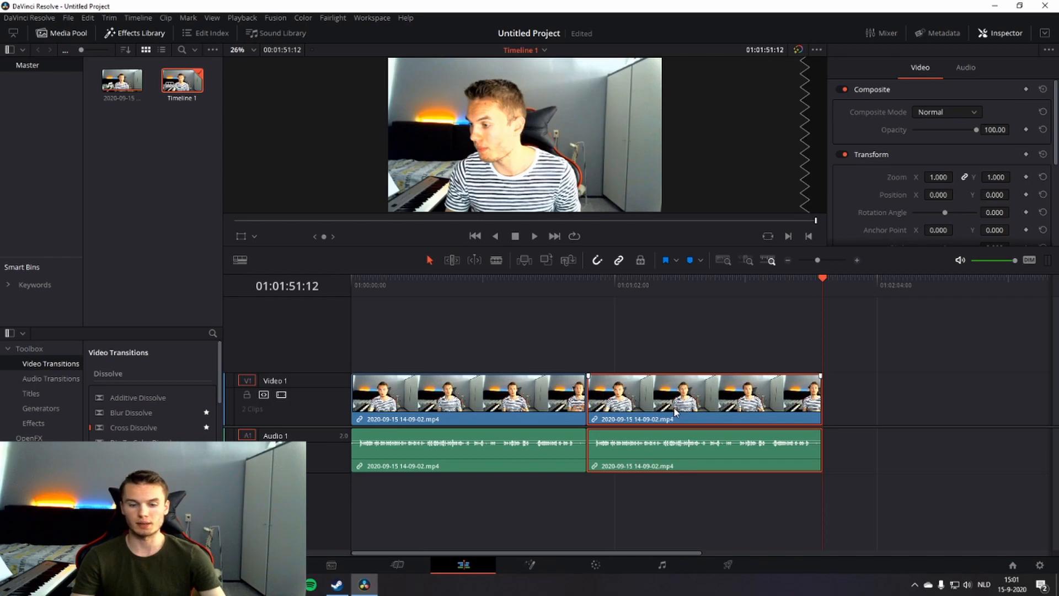
key(ctrl+z)
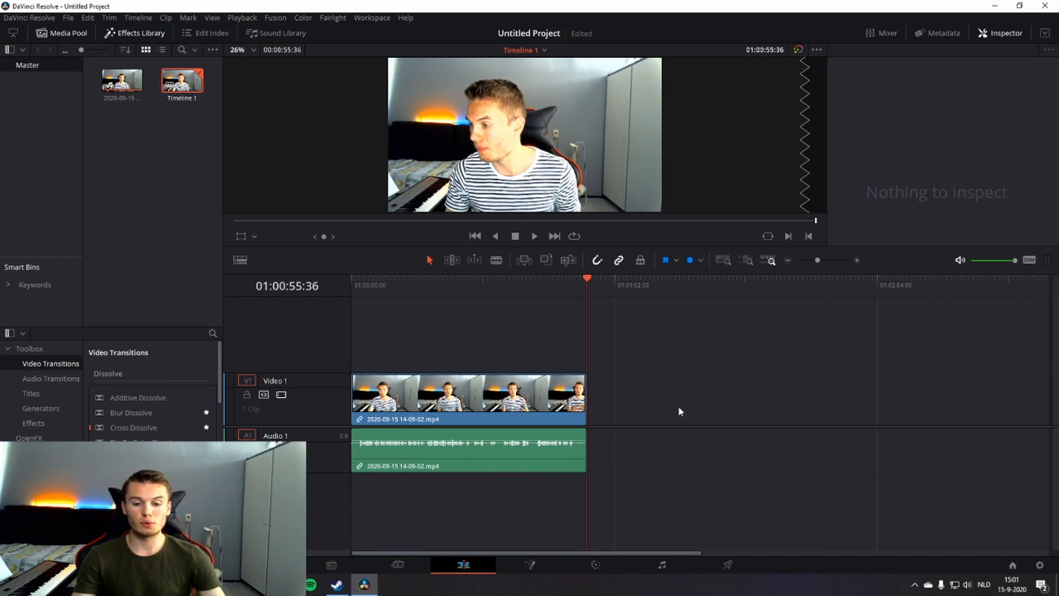